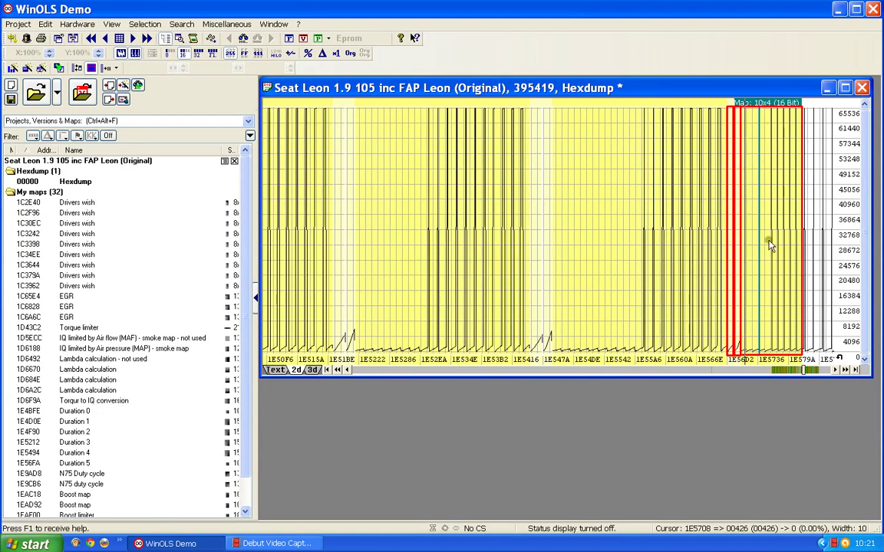
- Mark the hexdump block spanning about 1E4CAA–1E4F02 and shift it to start near 1E4BE2
{"action": "left_click_drag", "start_coordinate": [724, 191], "coordinate": [325, 328]}
{"action": "scroll", "coordinate": [324, 335], "scroll_direction": "up", "scroll_amount": 3}
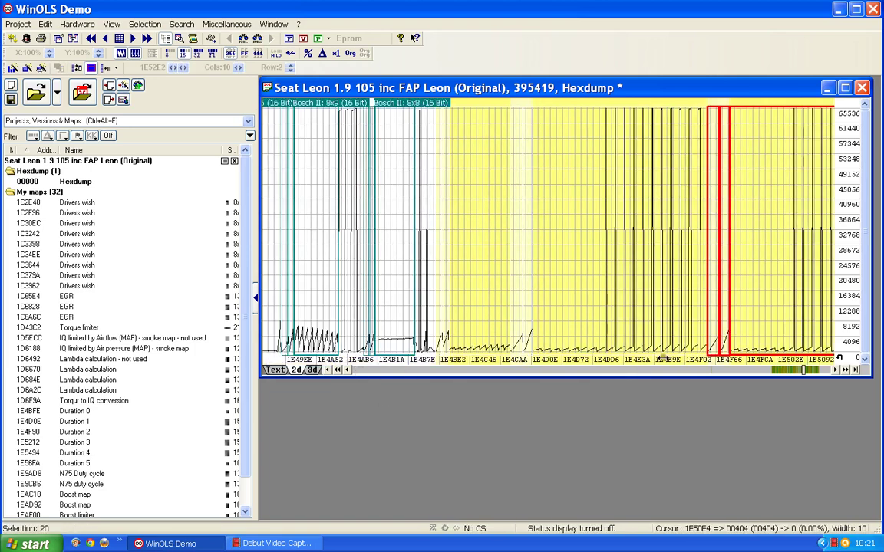
{"action": "left_click_drag", "start_coordinate": [645, 269], "coordinate": [540, 218]}
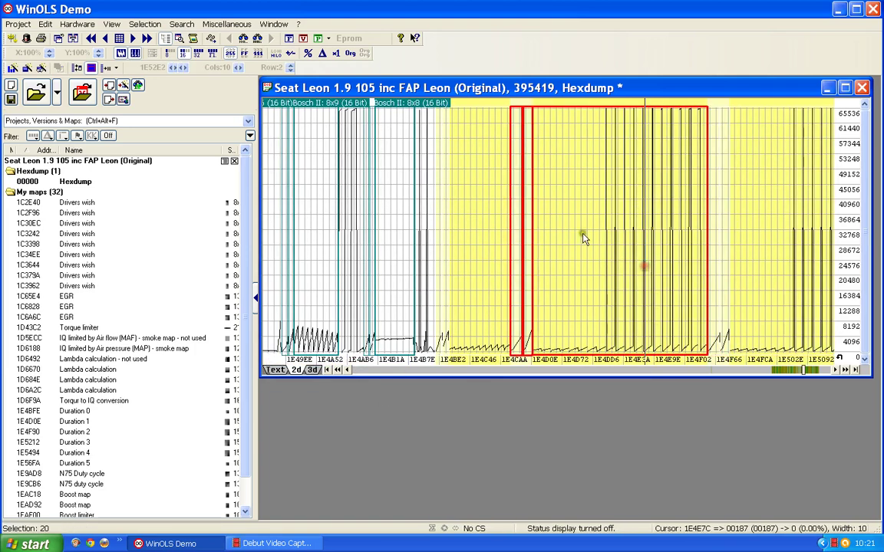
{"action": "left_click", "coordinate": [489, 244]}
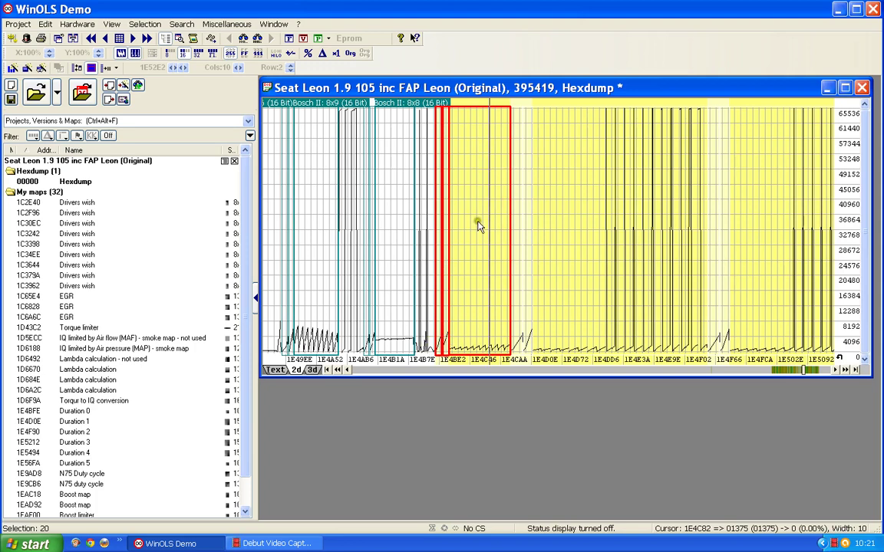
- Switch the hexdump from the 2D graph to the text listing
{"action": "left_click", "coordinate": [274, 370]}
{"action": "scroll", "coordinate": [430, 352], "scroll_direction": "down", "scroll_amount": 10}
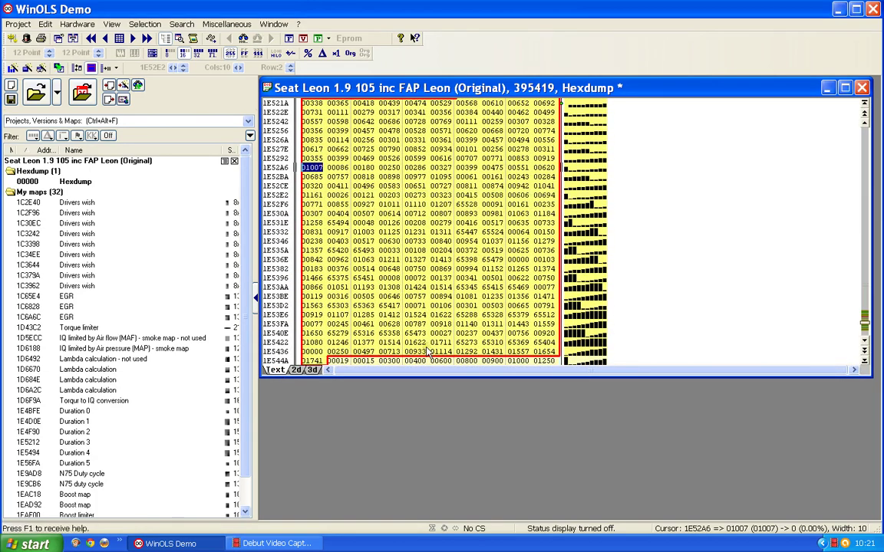
{"action": "scroll", "coordinate": [429, 351], "scroll_direction": "up", "scroll_amount": 15}
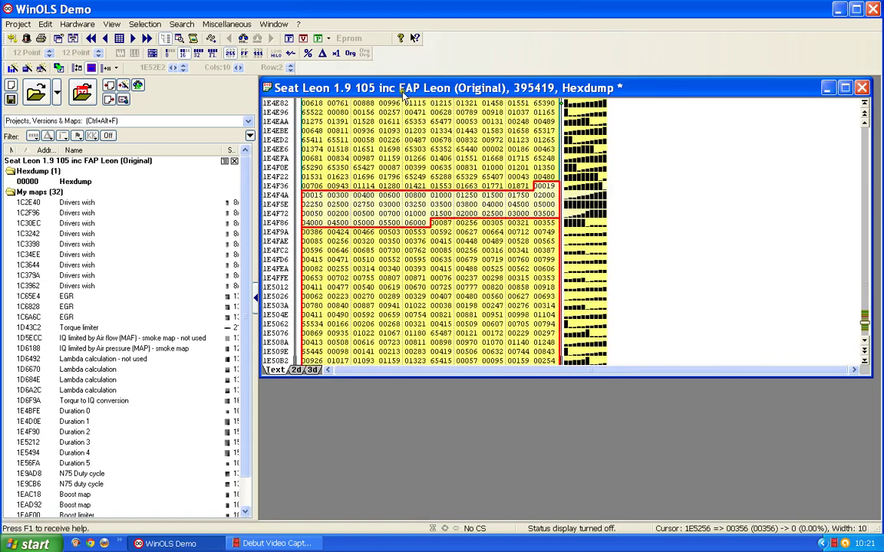
{"action": "scroll", "coordinate": [473, 286], "scroll_direction": "up", "scroll_amount": 10}
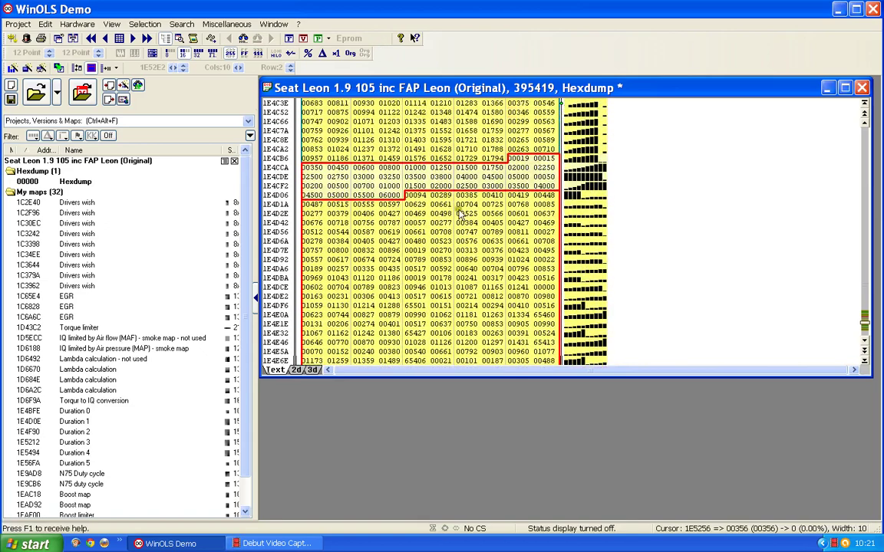
{"action": "scroll", "coordinate": [461, 213], "scroll_direction": "up", "scroll_amount": 5}
- Select 01474 at 1E4C5E and widen the rows from 10 to 19 values
{"action": "left_click", "coordinate": [466, 278]}
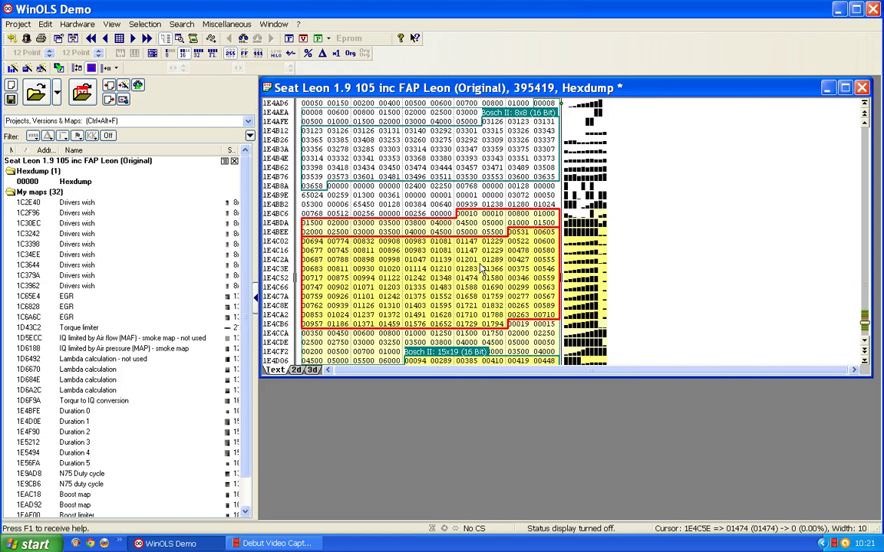
{"action": "key", "text": "w"}
{"action": "key", "text": "w"}
{"action": "key", "text": "w"}
{"action": "key", "text": "w"}
{"action": "key", "text": "w"}
{"action": "key", "text": "w"}
{"action": "key", "text": "w"}
{"action": "key", "text": "w"}
{"action": "key", "text": "w"}
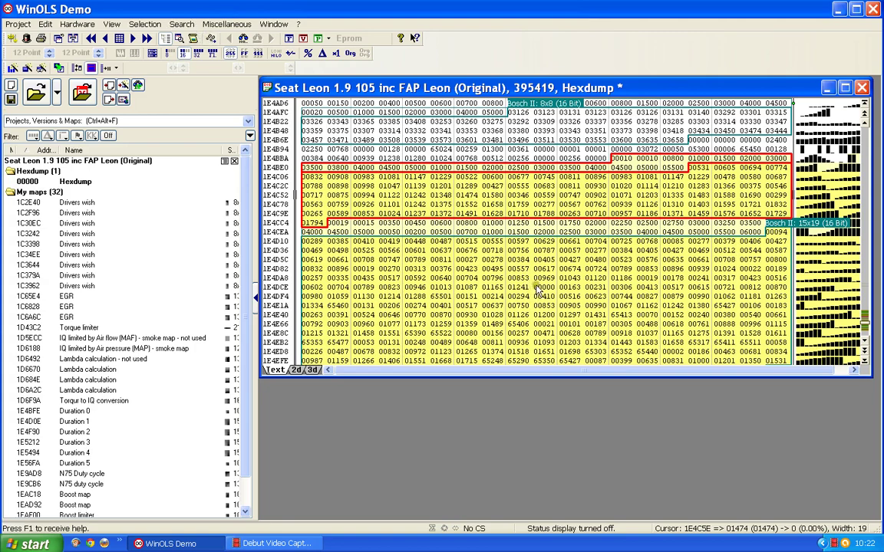
{"action": "scroll", "coordinate": [530, 299], "scroll_direction": "up", "scroll_amount": 9}
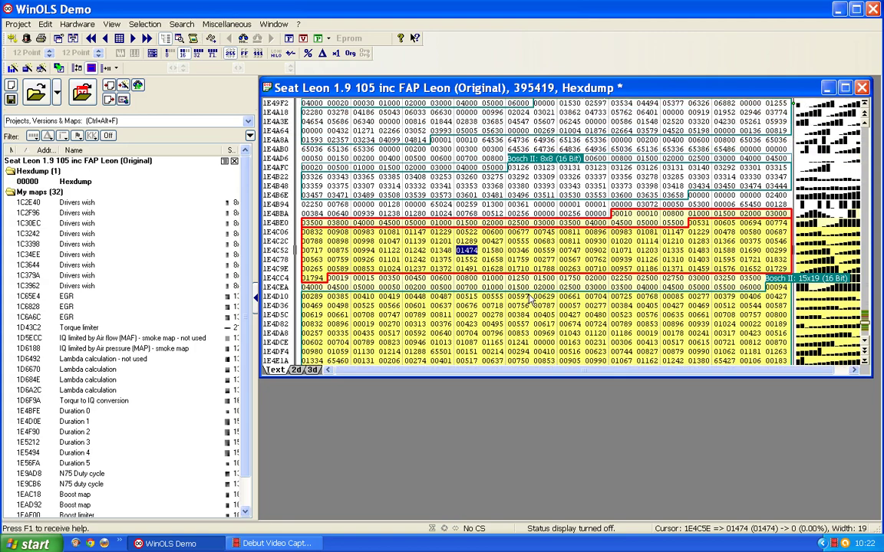
{"action": "scroll", "coordinate": [529, 299], "scroll_direction": "up", "scroll_amount": 2}
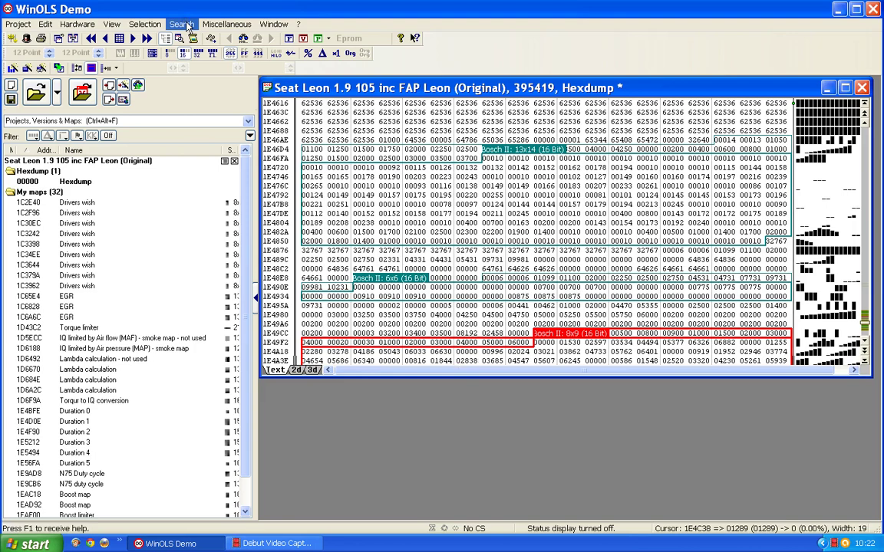
- Start a decimal byte-sequence search for 000006 from row 1E463C
{"action": "left_click", "coordinate": [312, 112]}
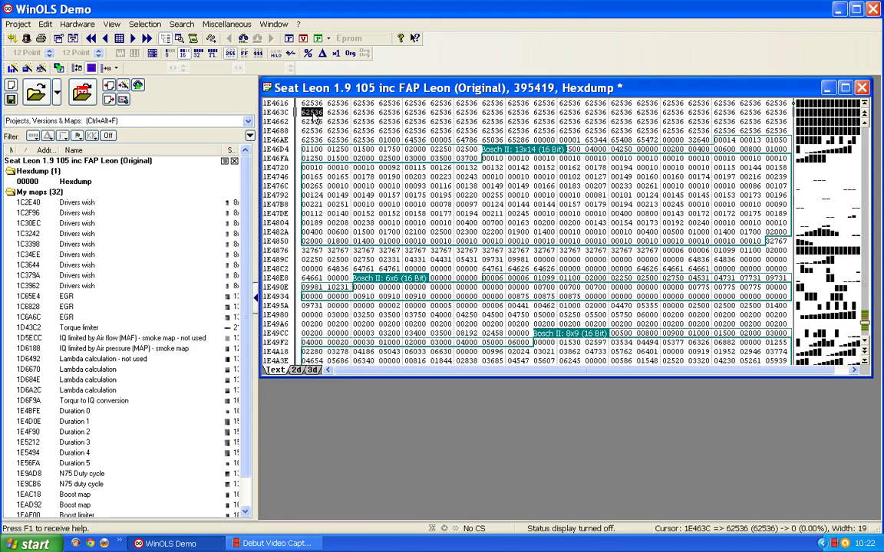
{"action": "left_click", "coordinate": [184, 26]}
{"action": "left_click", "coordinate": [201, 38]}
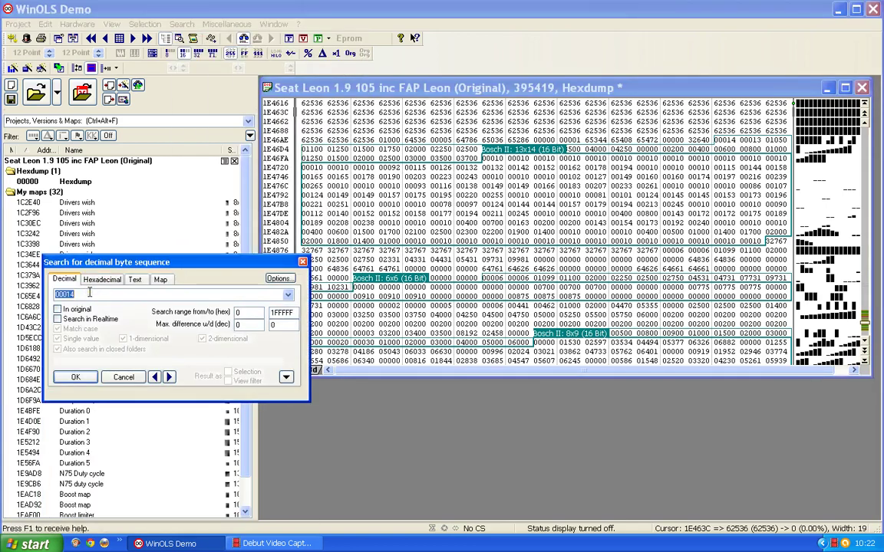
{"action": "type", "text": "000006"}
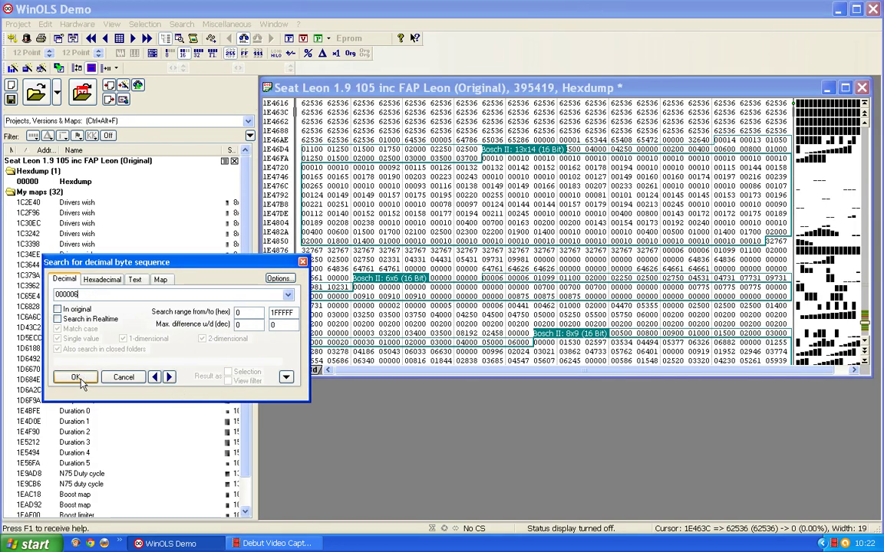
- Step through the 000006 matches at 1E4894, 1E48F6, 1E48F8, 1E4968 and 1E4BB4
{"action": "left_click", "coordinate": [169, 376]}
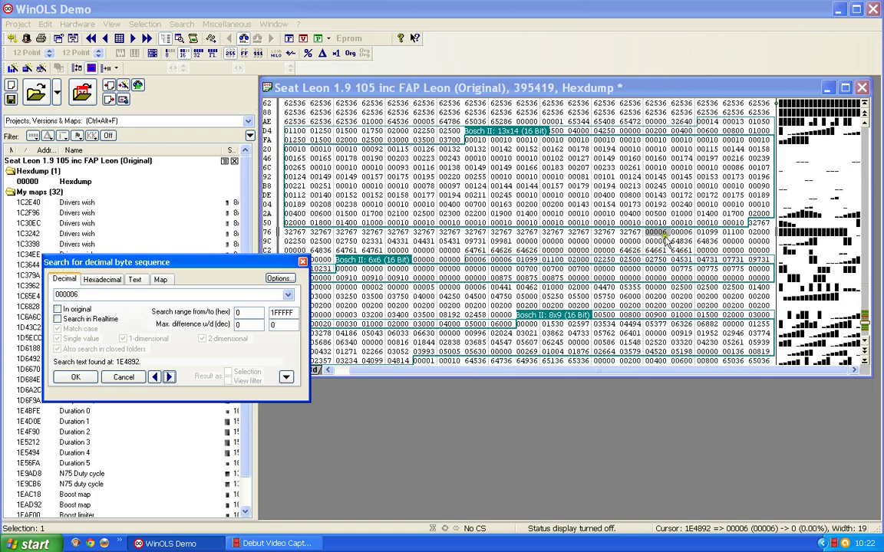
{"action": "left_click", "coordinate": [169, 378]}
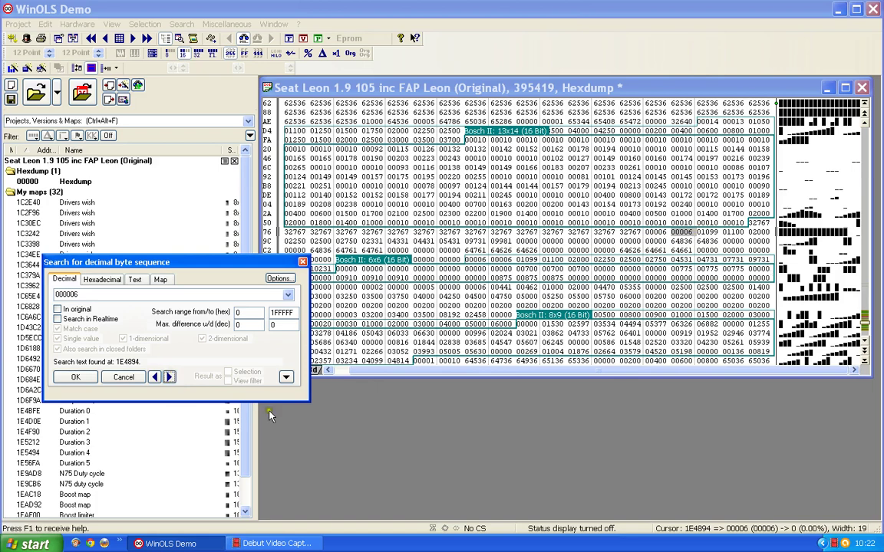
{"action": "left_click", "coordinate": [170, 377]}
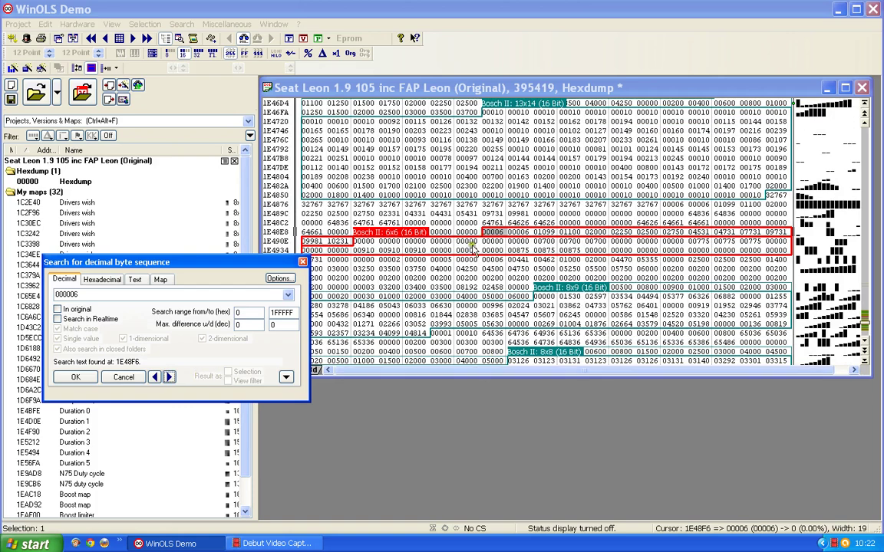
{"action": "left_click", "coordinate": [169, 377]}
{"action": "left_click", "coordinate": [169, 377]}
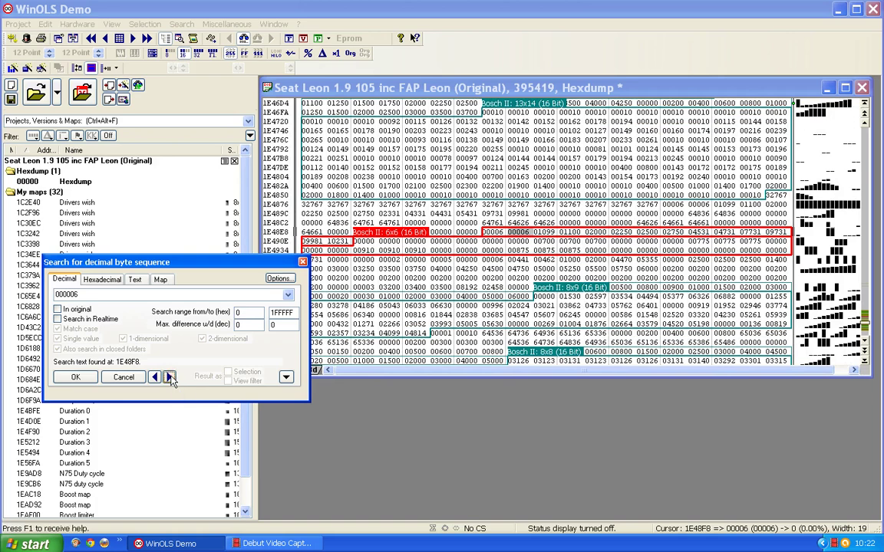
{"action": "left_click", "coordinate": [170, 377]}
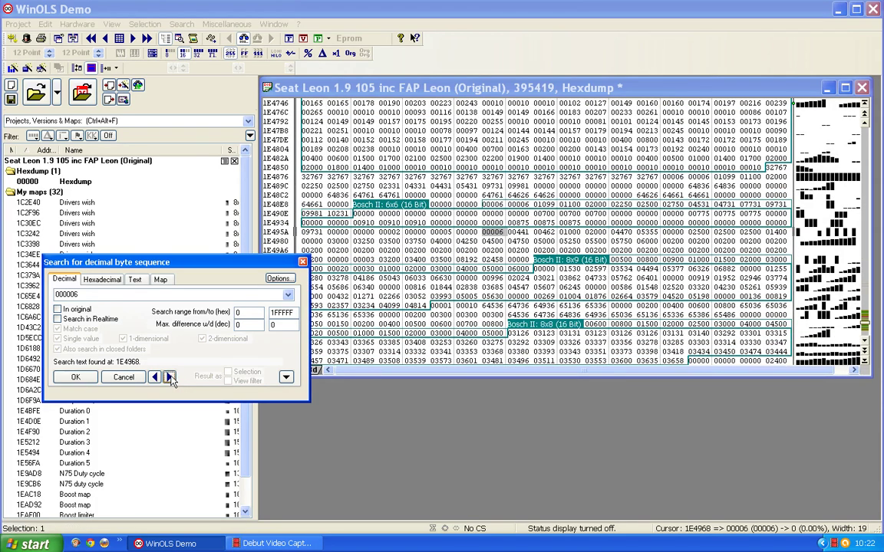
{"action": "left_click", "coordinate": [169, 378]}
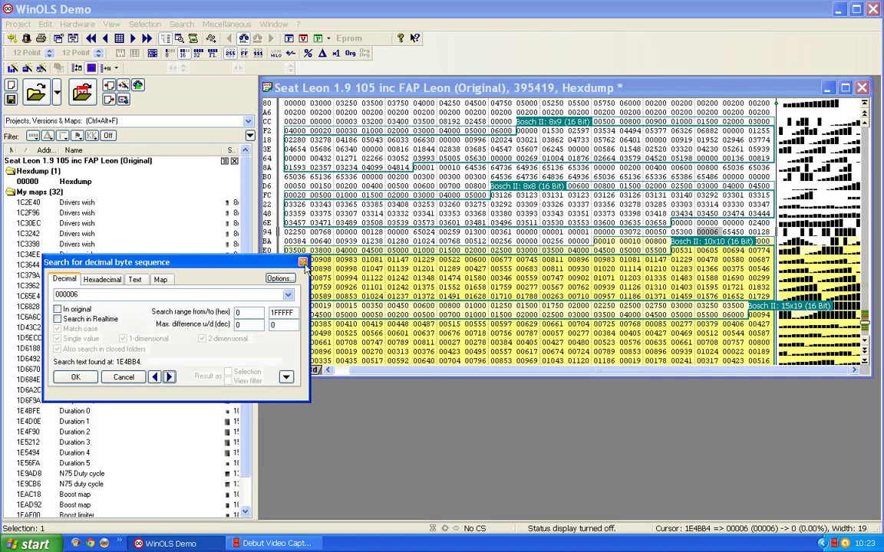
- Close the search and mark the six values from 01280 down to 00000 at 1E4BC2
{"action": "key", "text": "Escape"}
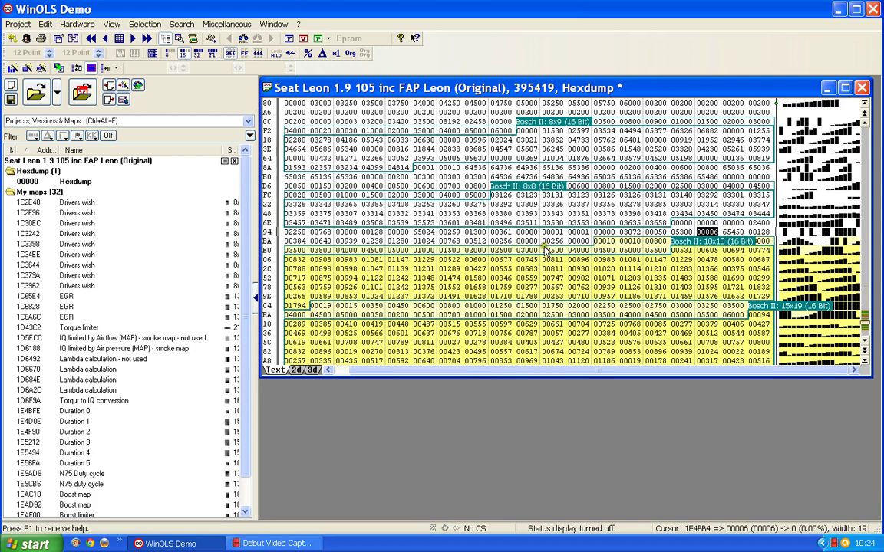
{"action": "left_click_drag", "start_coordinate": [529, 244], "coordinate": [399, 242]}
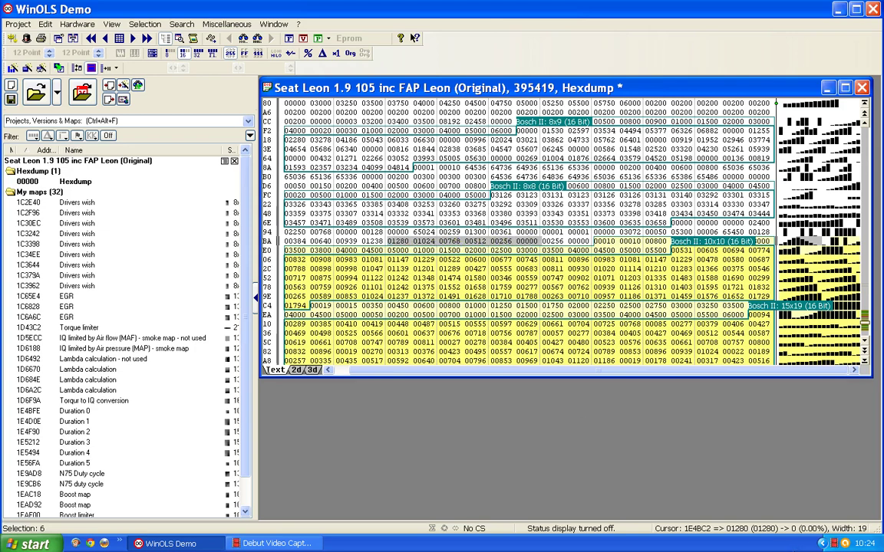
{"action": "key", "text": "k"}
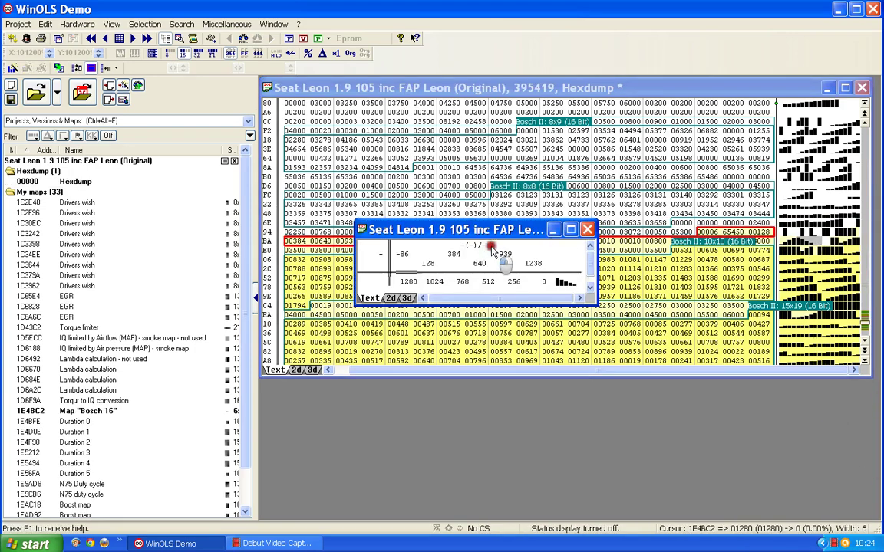
{"action": "left_click_drag", "start_coordinate": [472, 231], "coordinate": [503, 264]}
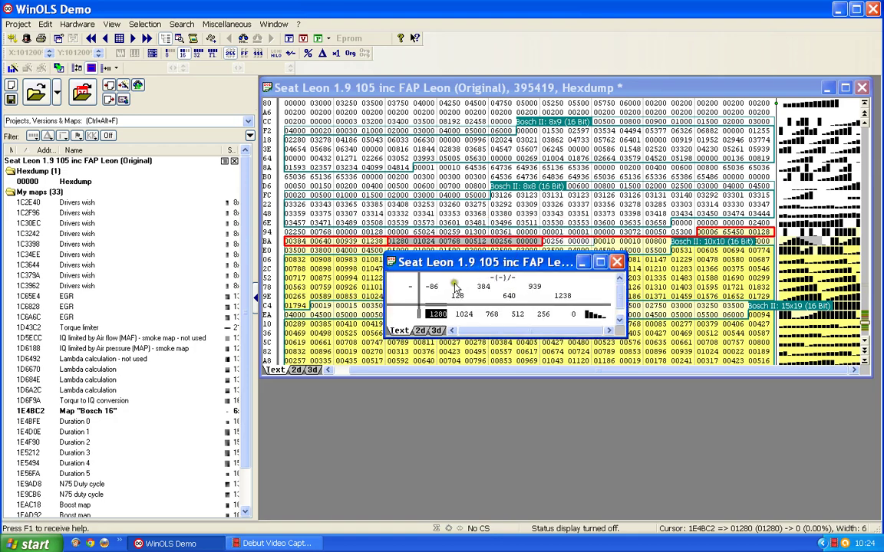
{"action": "left_click", "coordinate": [514, 288]}
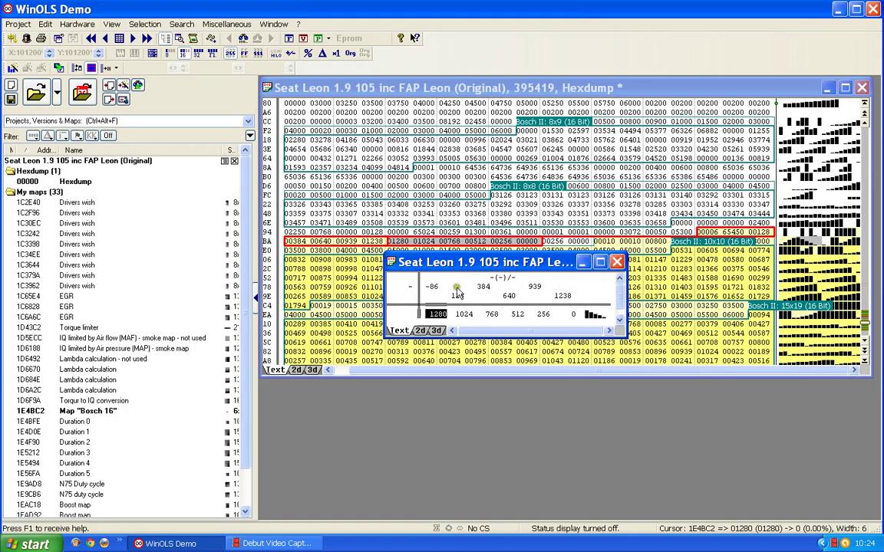
{"action": "left_click", "coordinate": [573, 294]}
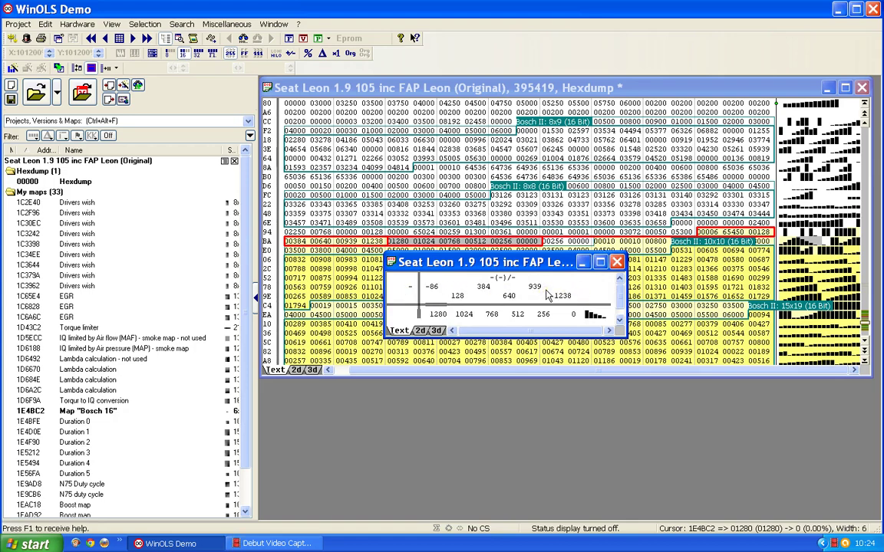
{"action": "left_click", "coordinate": [493, 291]}
- Rename the map 'Duration selector' and set its value factor to 0.00390625 so values read 5 to 0
{"action": "left_click", "coordinate": [536, 316]}
{"action": "key", "text": "ctrl+e"}
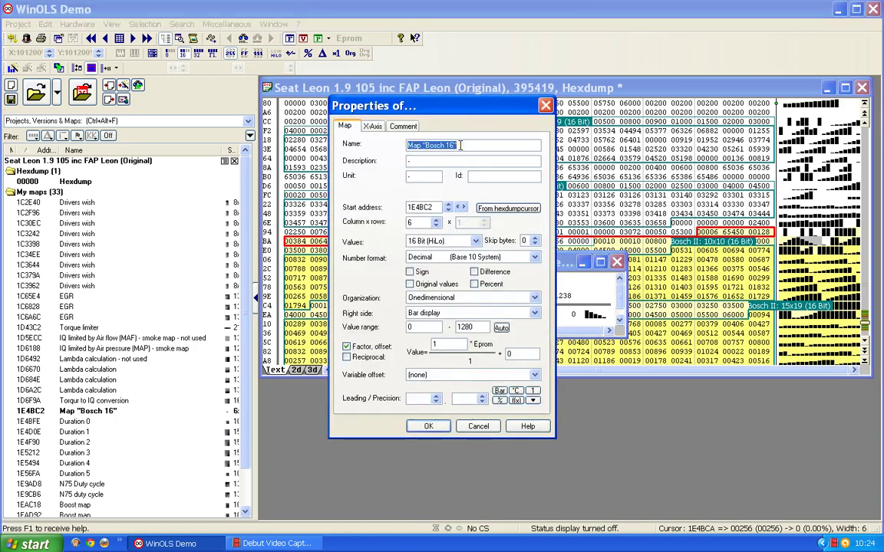
{"action": "type", "text": "Du"}
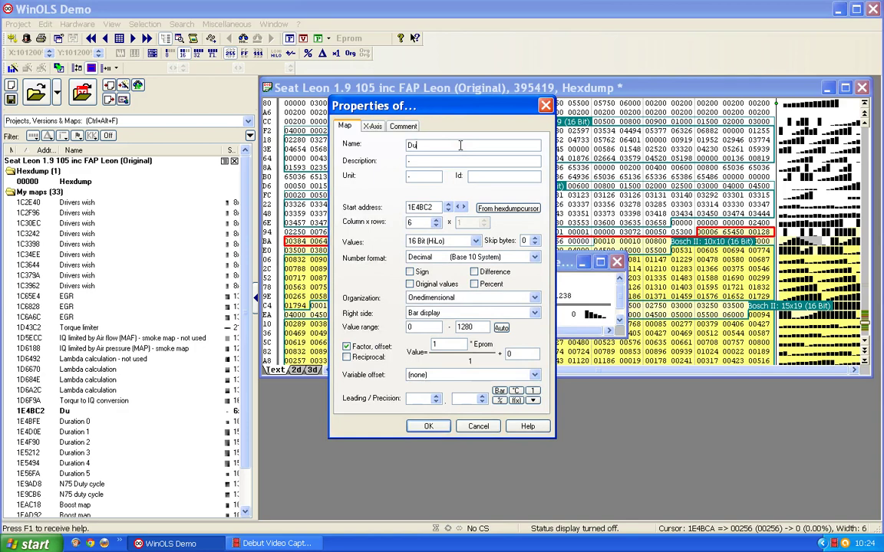
{"action": "type", "text": "ration selector"}
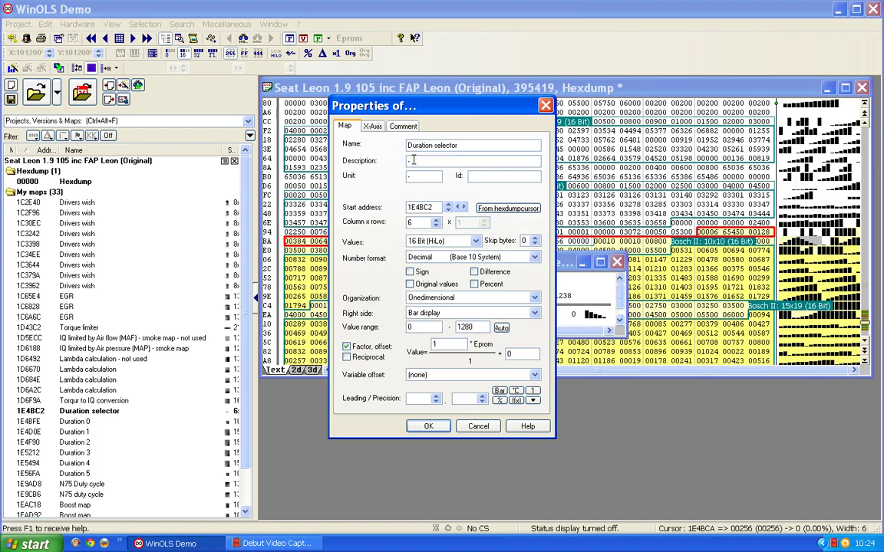
{"action": "double_click", "coordinate": [442, 345]}
{"action": "type", "text": "0.00390"}
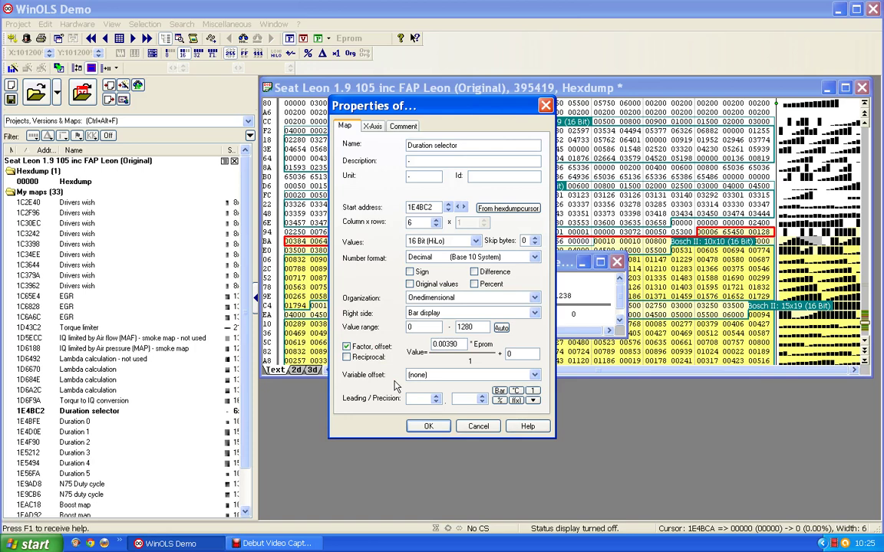
{"action": "type", "text": "625"}
{"action": "key", "text": "Return"}
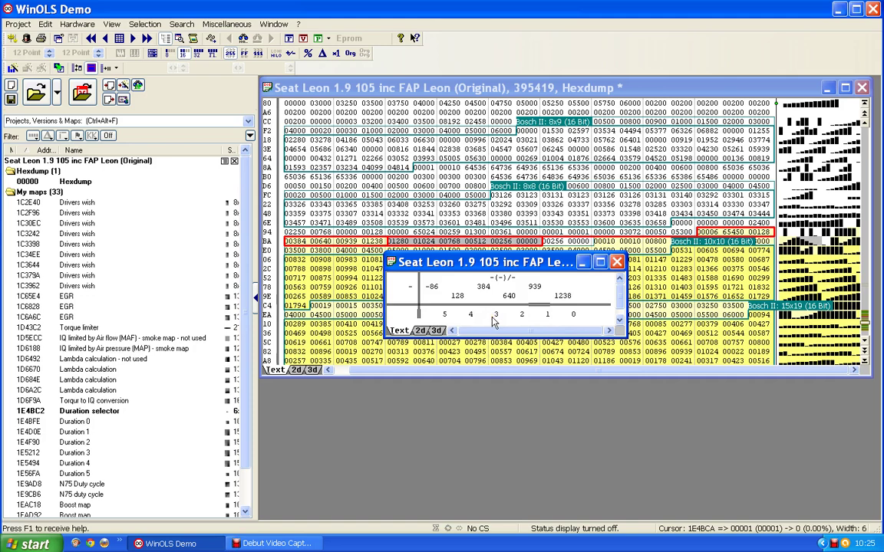
- Give the X-axis factor 0.023437 with decimal places, so breakpoints read -2.02 to 29.02
{"action": "left_click", "coordinate": [509, 295]}
{"action": "double_click", "coordinate": [509, 294]}
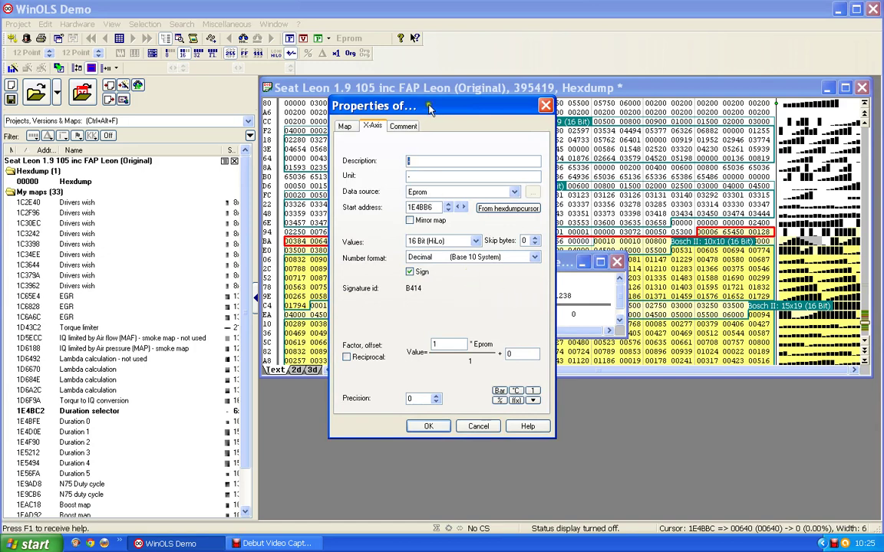
{"action": "left_click_drag", "start_coordinate": [448, 107], "coordinate": [500, 111]}
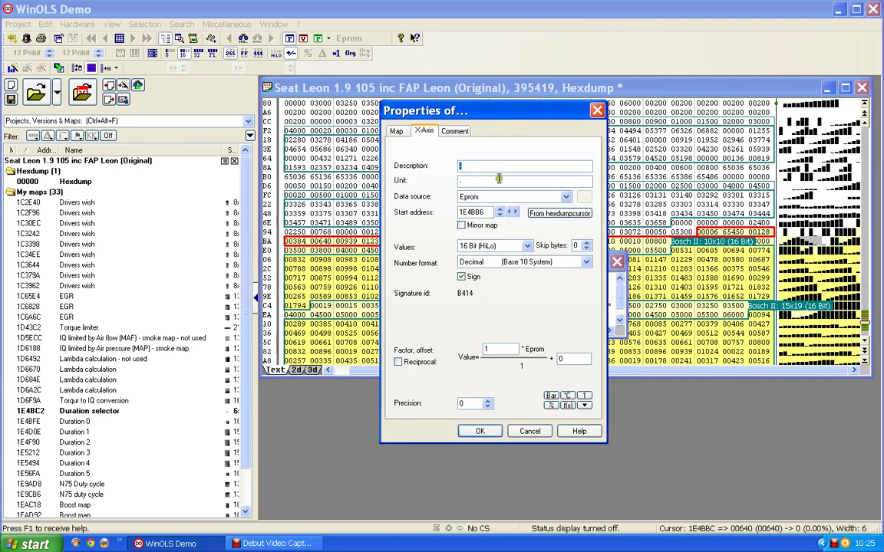
{"action": "left_click_drag", "start_coordinate": [506, 112], "coordinate": [617, 342]}
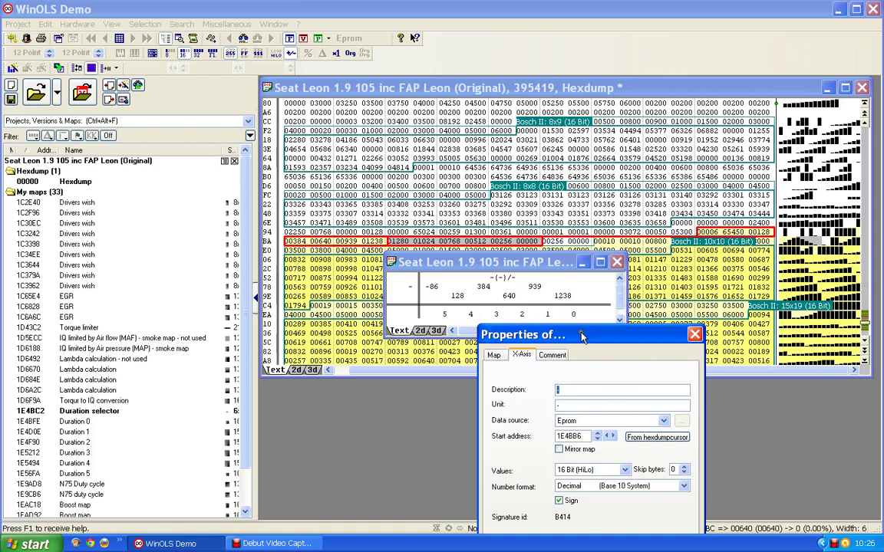
{"action": "left_click_drag", "start_coordinate": [581, 337], "coordinate": [533, 152]}
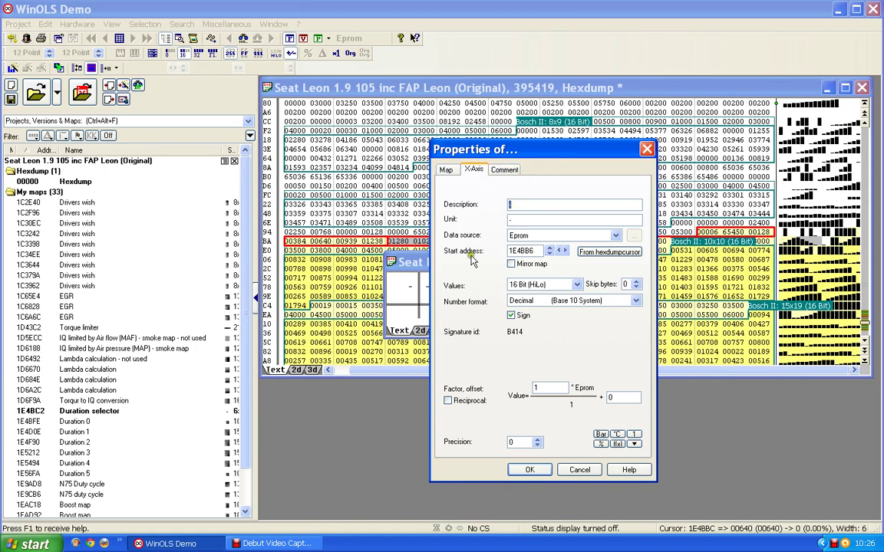
{"action": "key", "text": "Tab"}
{"action": "type", "text": "0.0234"}
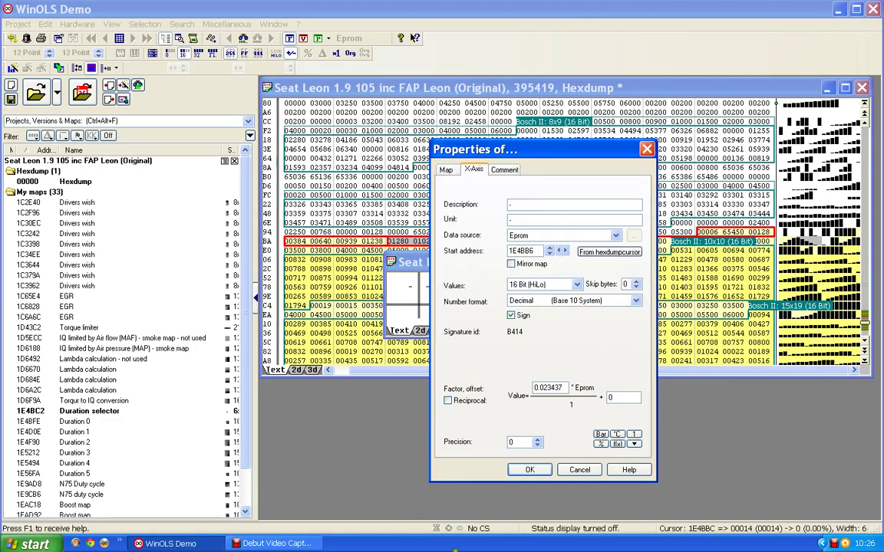
{"action": "left_click", "coordinate": [537, 443]}
{"action": "left_click", "coordinate": [530, 472]}
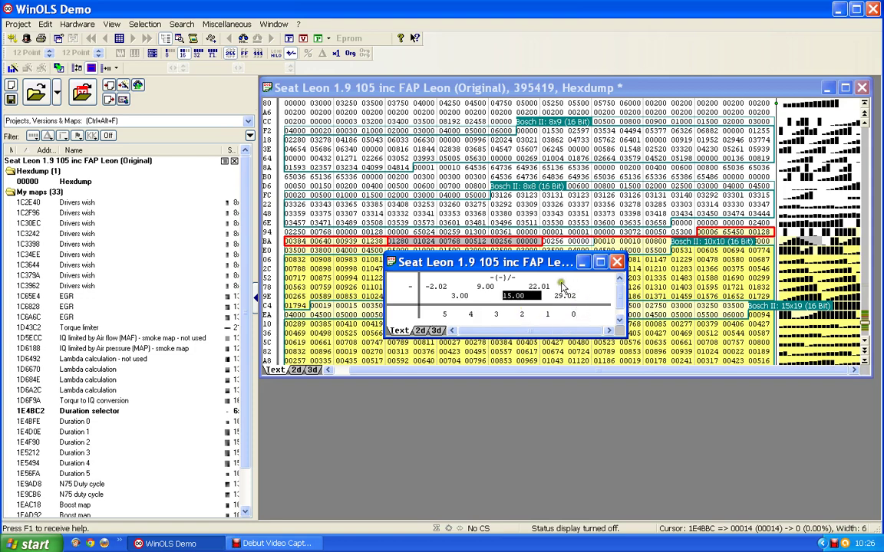
- Select the 15.00 breakpoint on the Duration selector's X-axis
{"action": "left_click", "coordinate": [527, 294]}
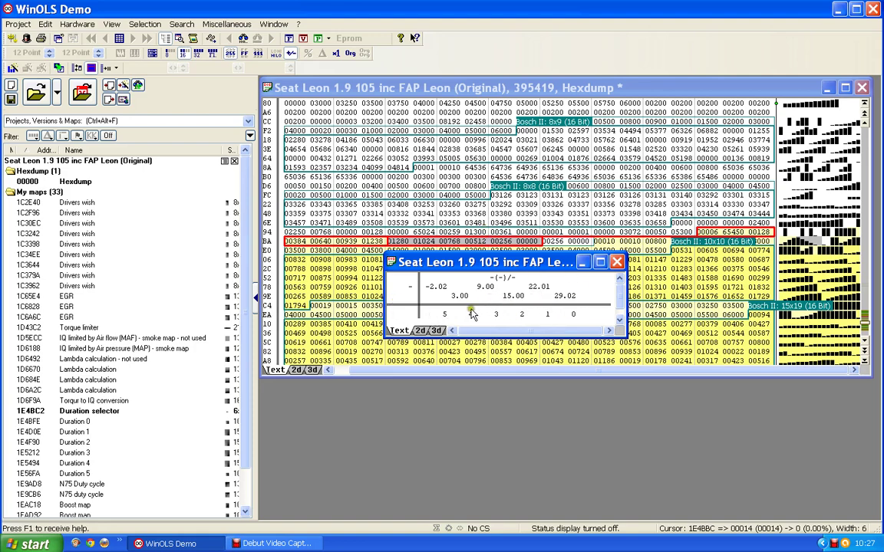
{"action": "left_click", "coordinate": [617, 262]}
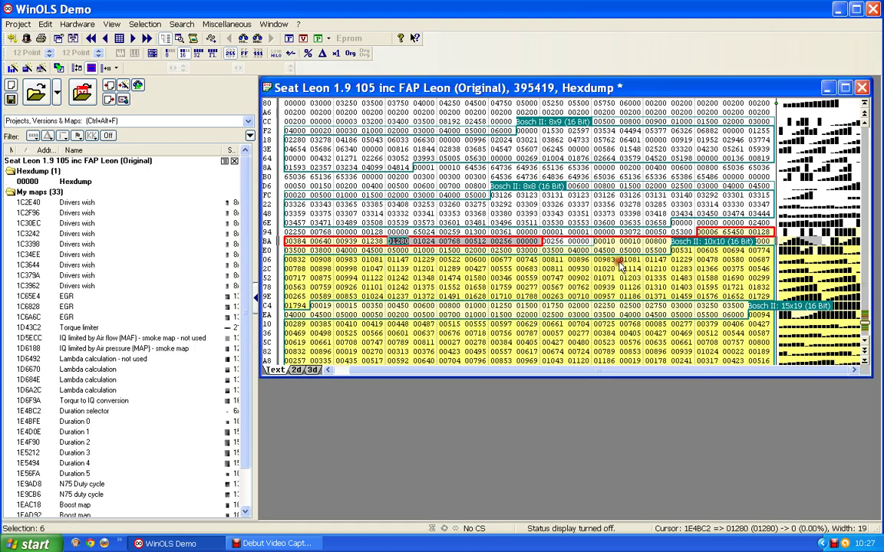